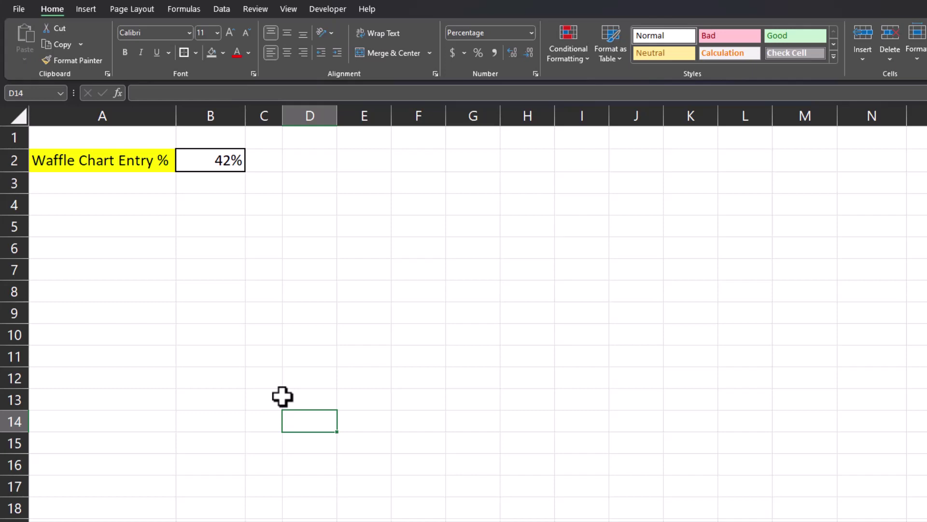
pyautogui.write('1')
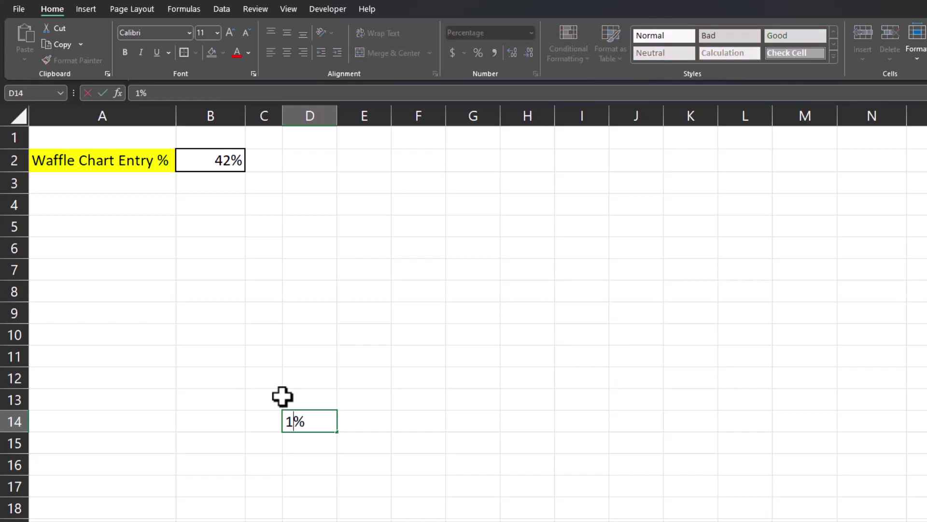
# Enter 1% in D14 and 2% in E14, then fill the series across to M14
pyautogui.press('Tab')
pyautogui.write('2')
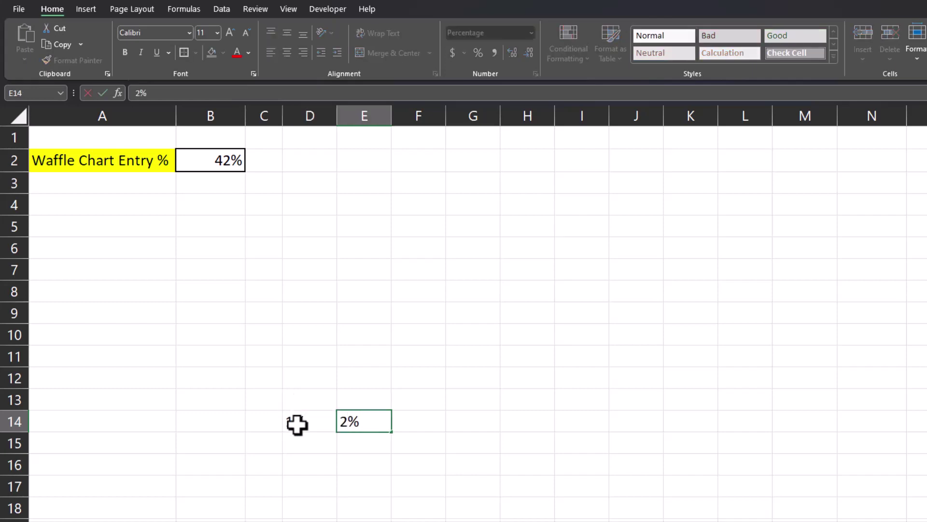
pyautogui.click(319, 417)
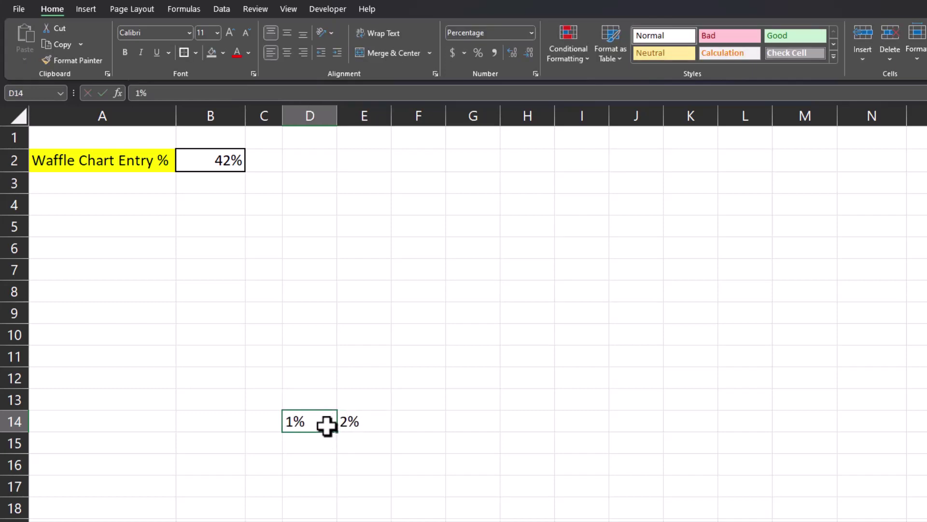
pyautogui.moveTo(330, 428); pyautogui.dragTo(821, 424)
# Enter the formula =D14+0.1 in D13, giving 11%
pyautogui.click(333, 399)
pyautogui.write('=')
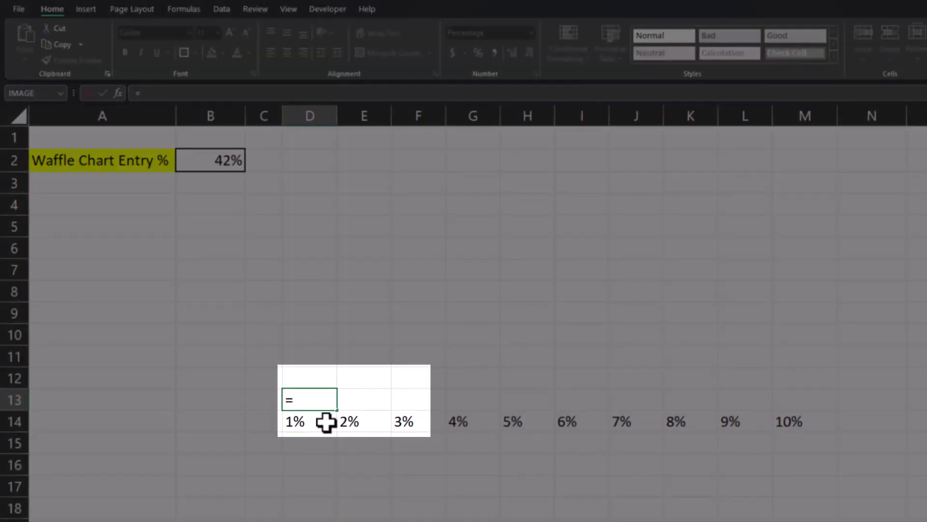
pyautogui.click(326, 422)
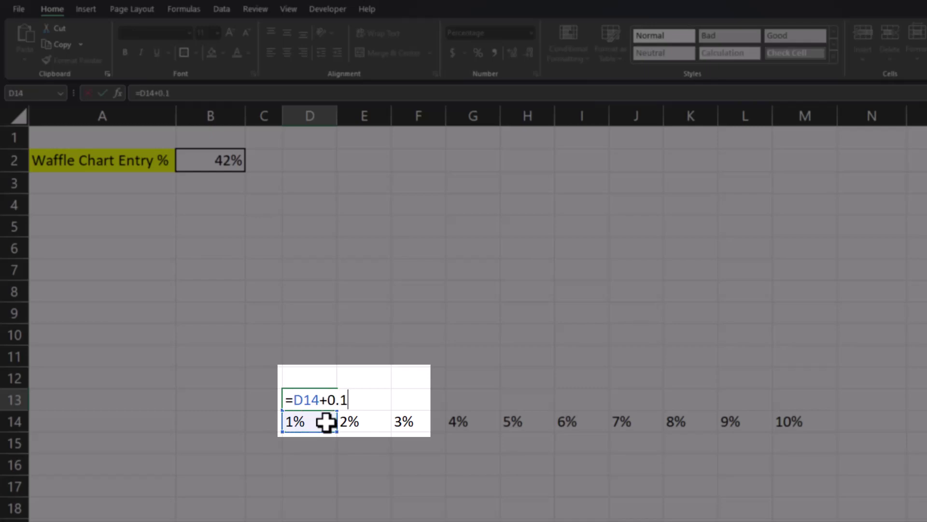
pyautogui.press('Return')
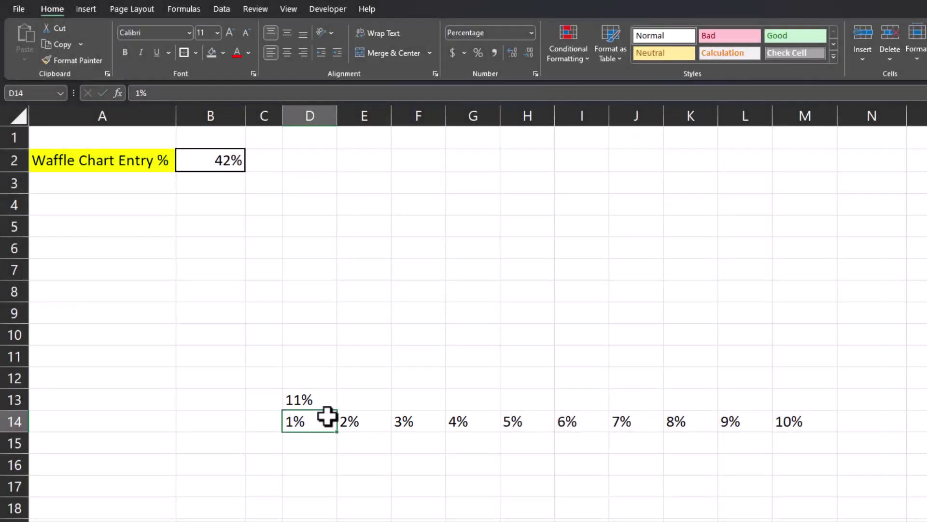
# Fill the formula across to M13 and up to row 5, then give D5:M14 All Borders
pyautogui.click(327, 404)
pyautogui.moveTo(337, 410)
pyautogui.mouseDown()
pyautogui.moveTo(812, 405)
pyautogui.moveTo(834, 227)
pyautogui.mouseUp()
pyautogui.click(831, 226)
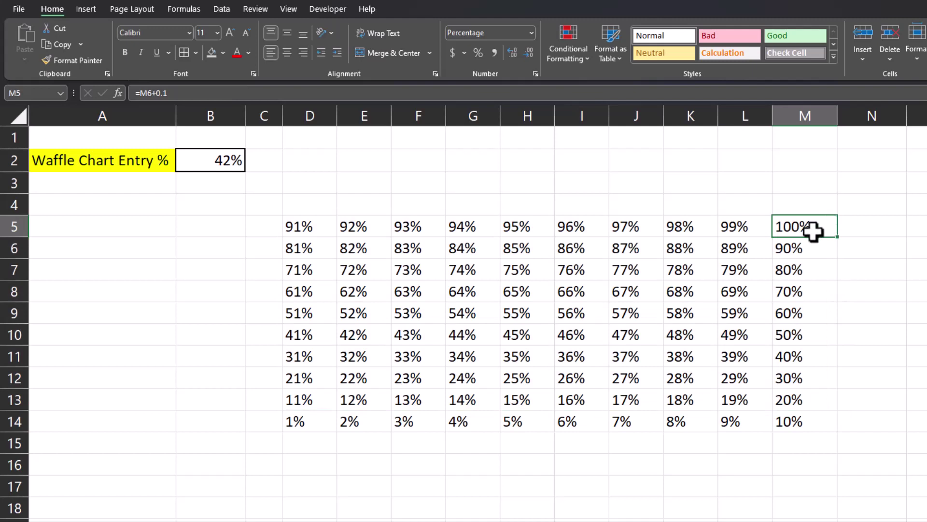
pyautogui.moveTo(307, 230); pyautogui.dragTo(818, 417)
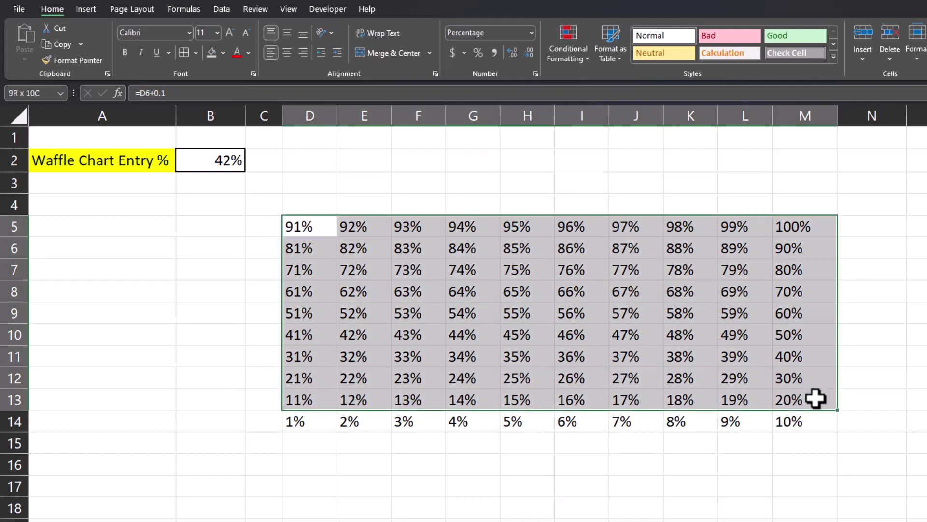
pyautogui.click(184, 52)
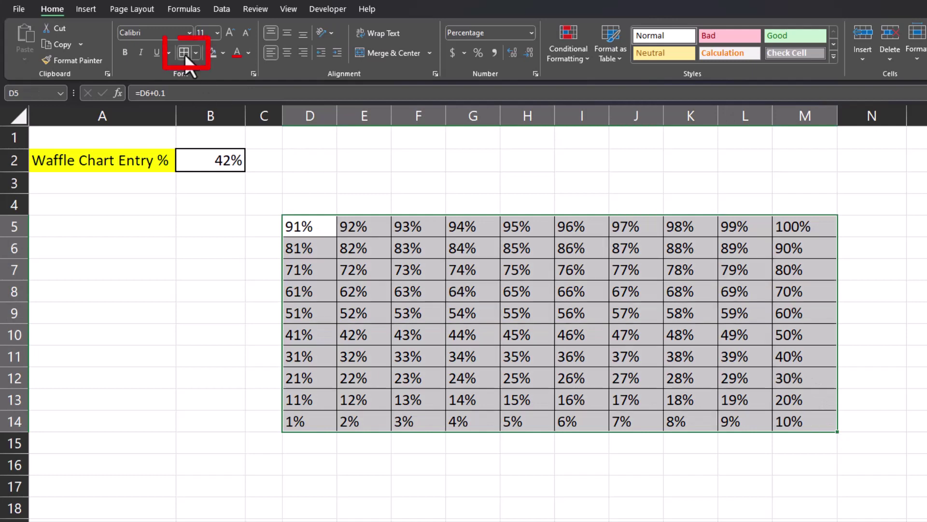
# Resize columns D–M and rows 5–14 into small square cells about 20 pixels wide
pyautogui.click(330, 229)
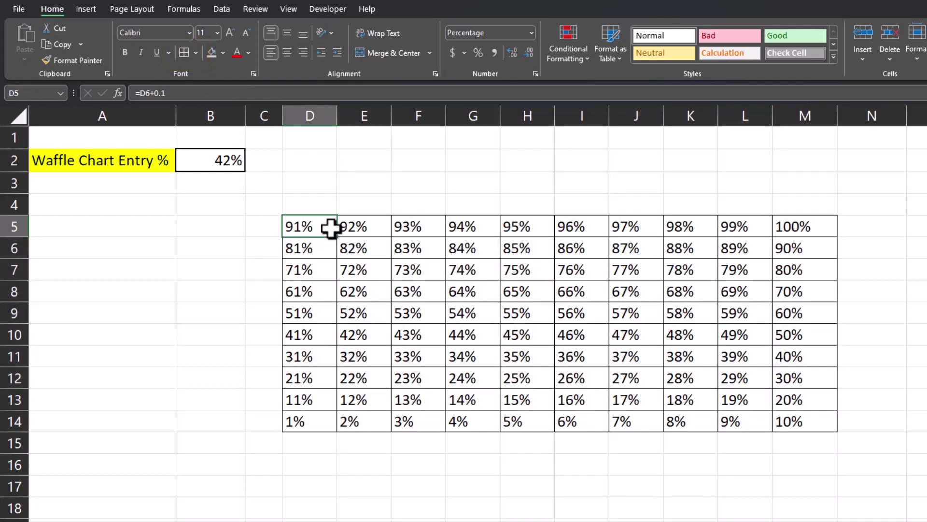
pyautogui.moveTo(313, 116)
pyautogui.mouseDown()
pyautogui.moveTo(787, 135)
pyautogui.moveTo(739, 115)
pyautogui.mouseUp()
pyautogui.moveTo(14, 226)
pyautogui.mouseDown()
pyautogui.moveTo(35, 414)
pyautogui.moveTo(23, 432)
pyautogui.mouseUp()
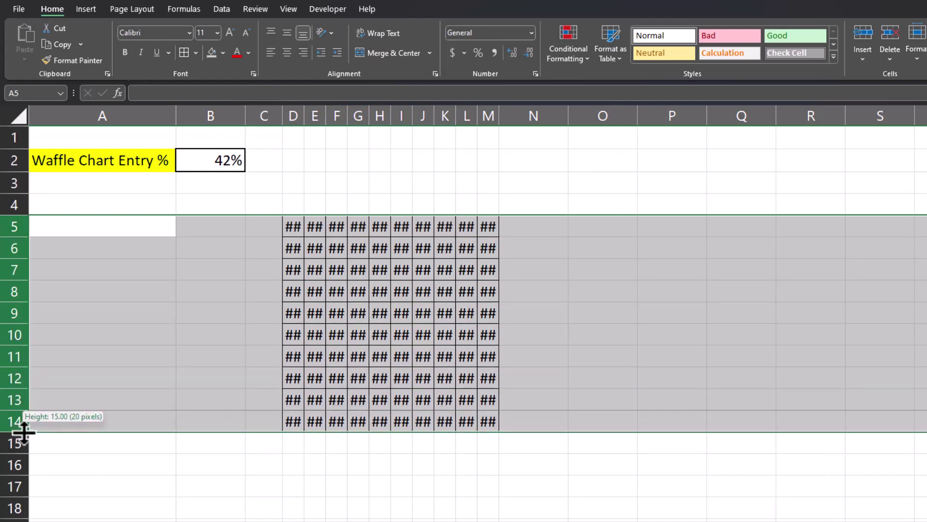
pyautogui.click(289, 224)
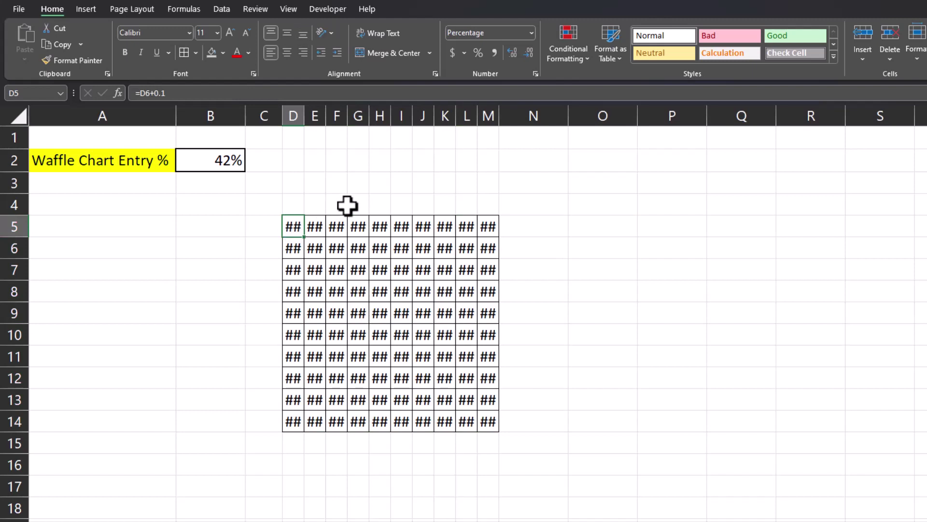
# Apply the custom number format ;;; to D5:M14 to hide its percentages
pyautogui.moveTo(294, 227)
pyautogui.mouseDown()
pyautogui.moveTo(492, 430)
pyautogui.moveTo(502, 428)
pyautogui.mouseUp()
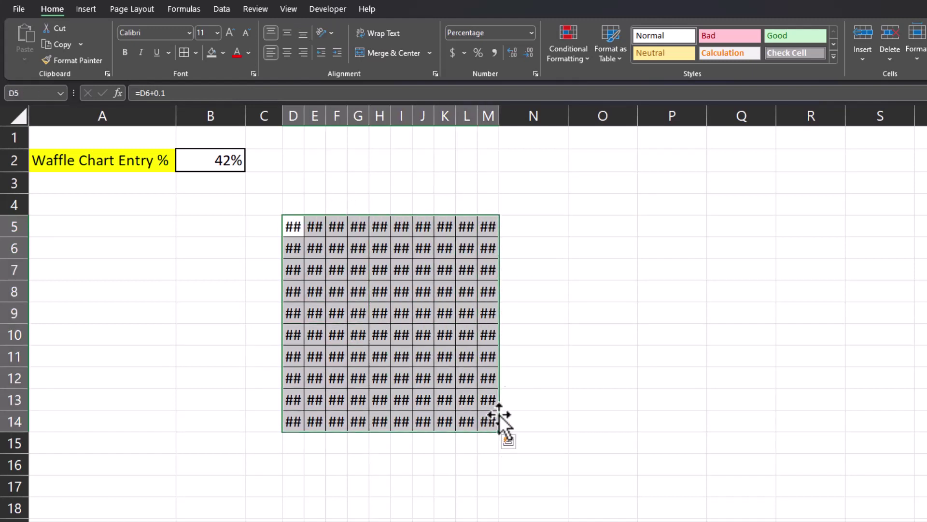
pyautogui.click(536, 74)
pyautogui.click(548, 297)
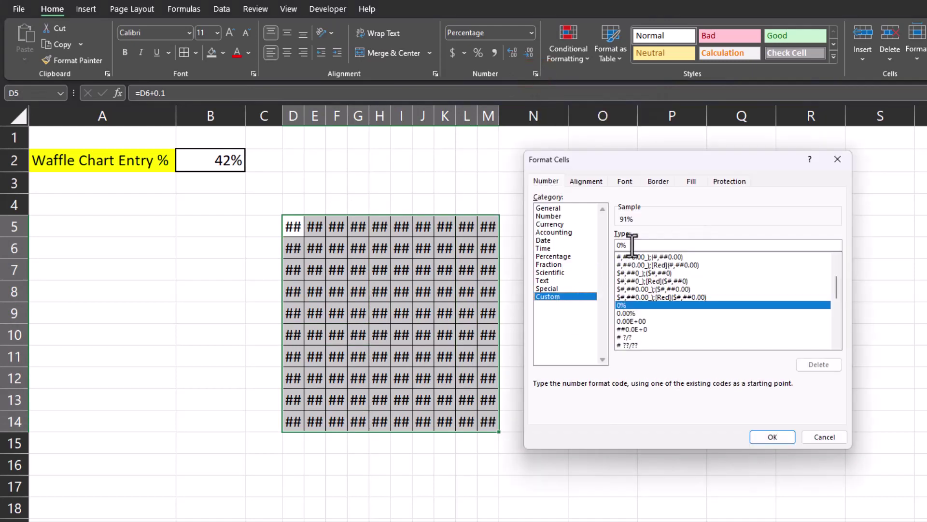
pyautogui.write(';')
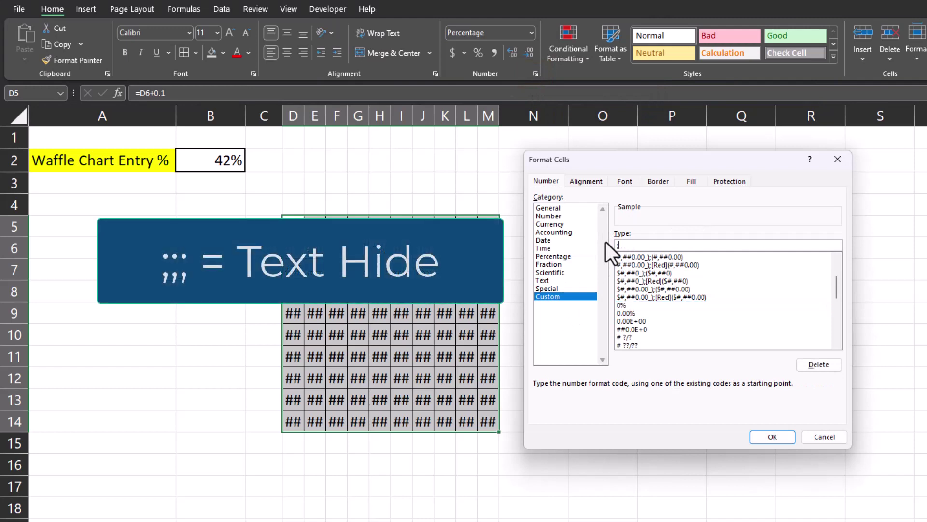
pyautogui.write(';;')
pyautogui.click(773, 436)
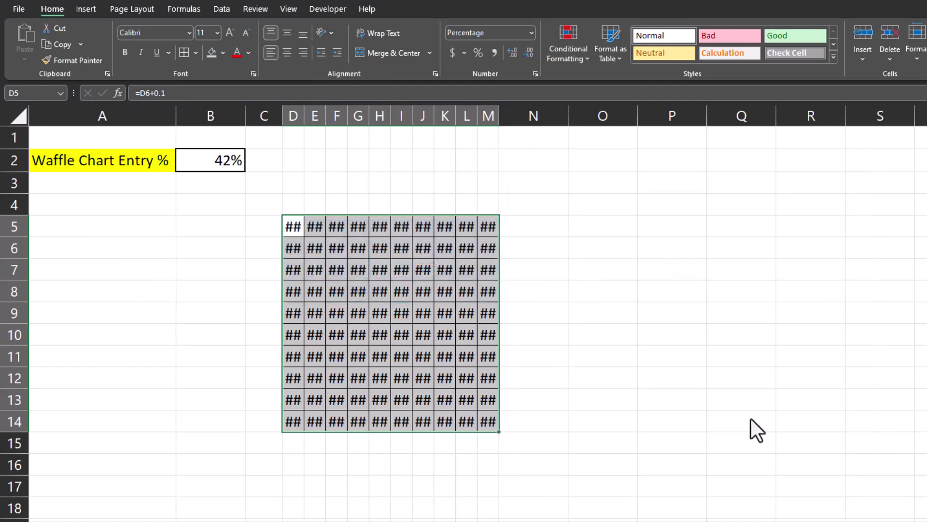
# Start a cell-value conditional formatting rule for values less than or equal to $B$2
pyautogui.click(563, 59)
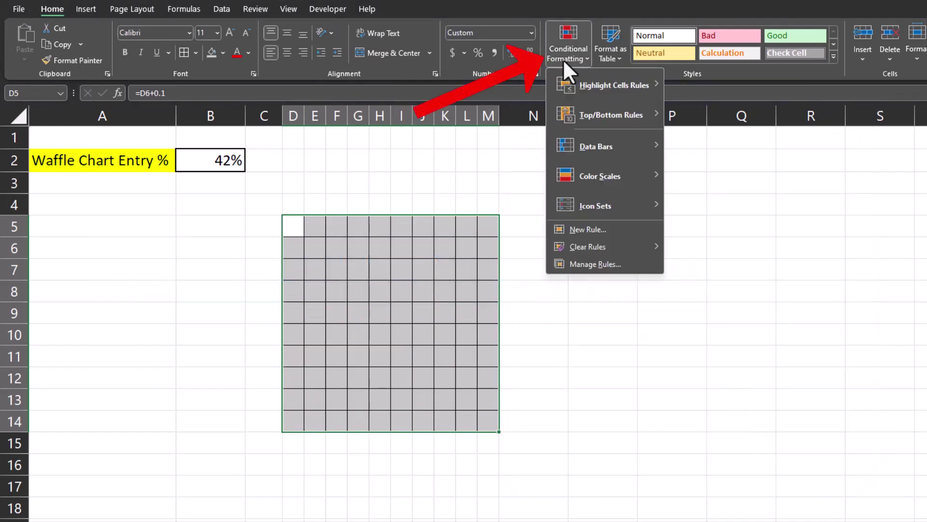
pyautogui.click(616, 229)
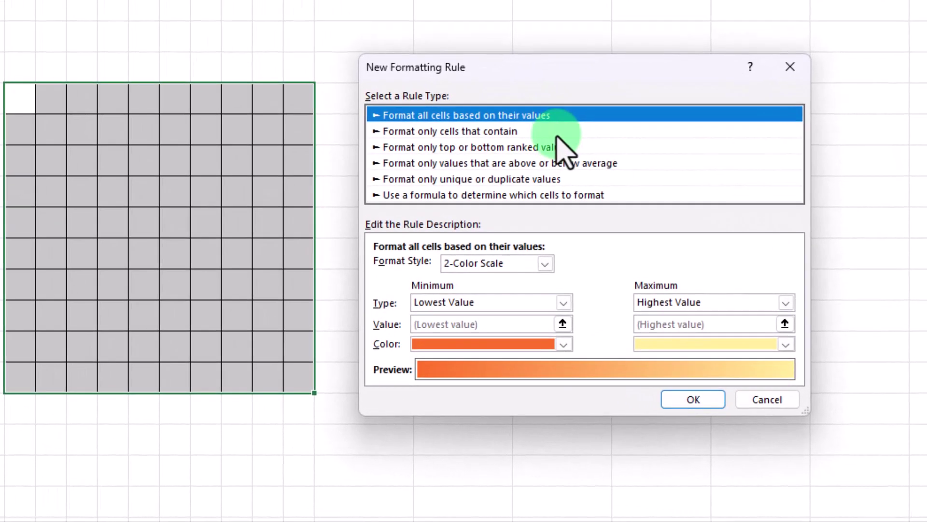
pyautogui.click(574, 151)
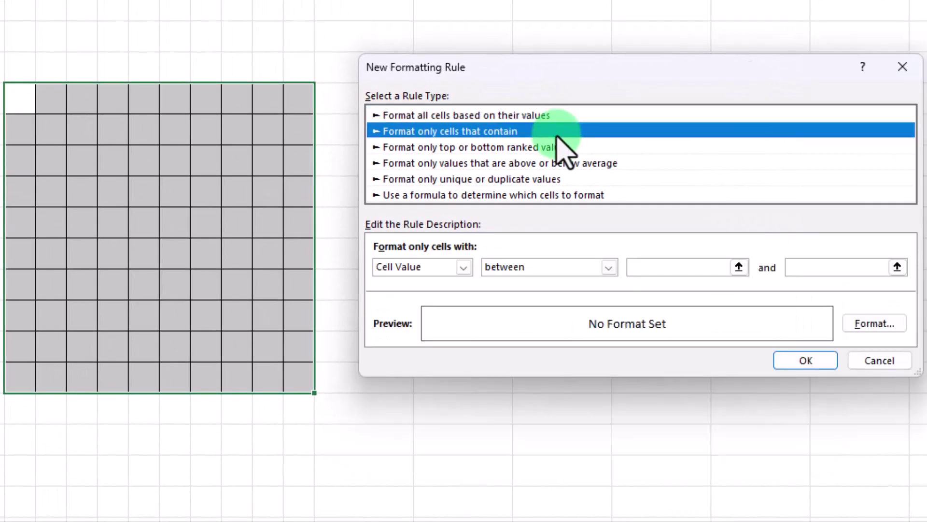
pyautogui.click(601, 272)
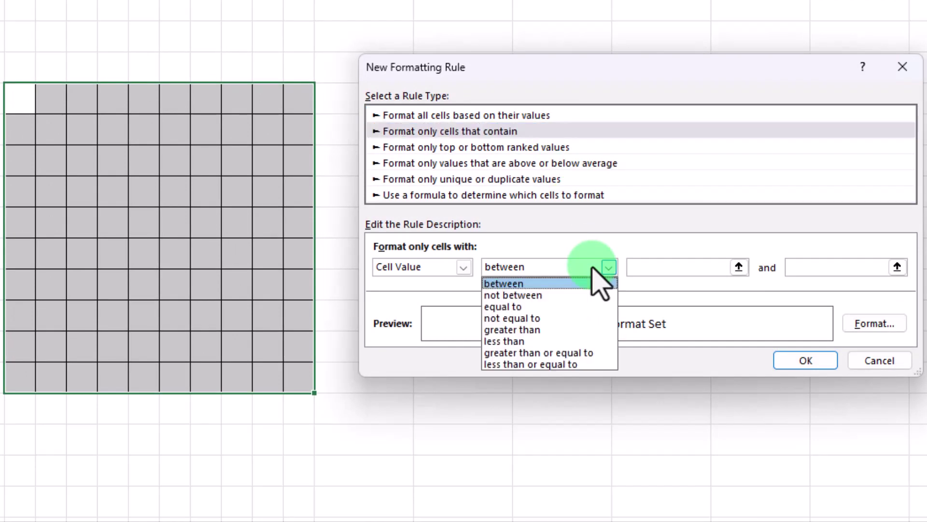
pyautogui.click(580, 364)
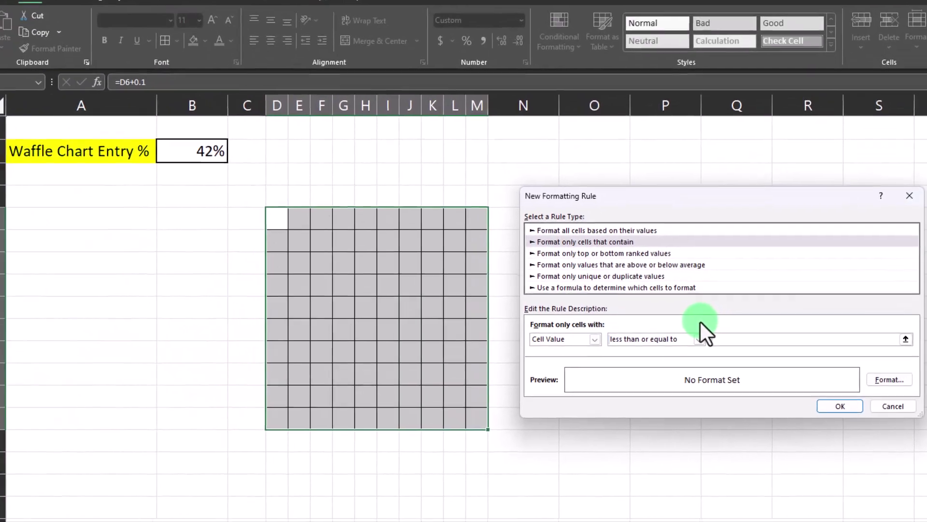
pyautogui.click(696, 315)
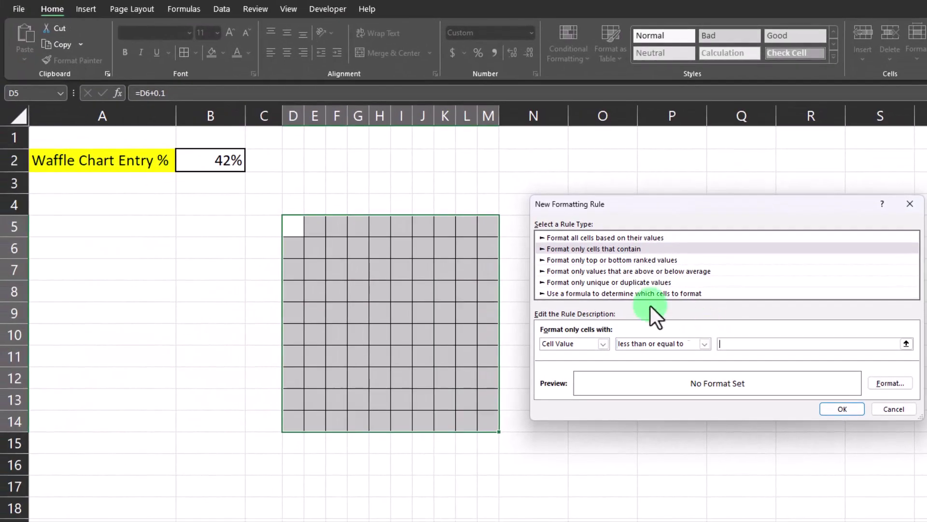
pyautogui.click(205, 160)
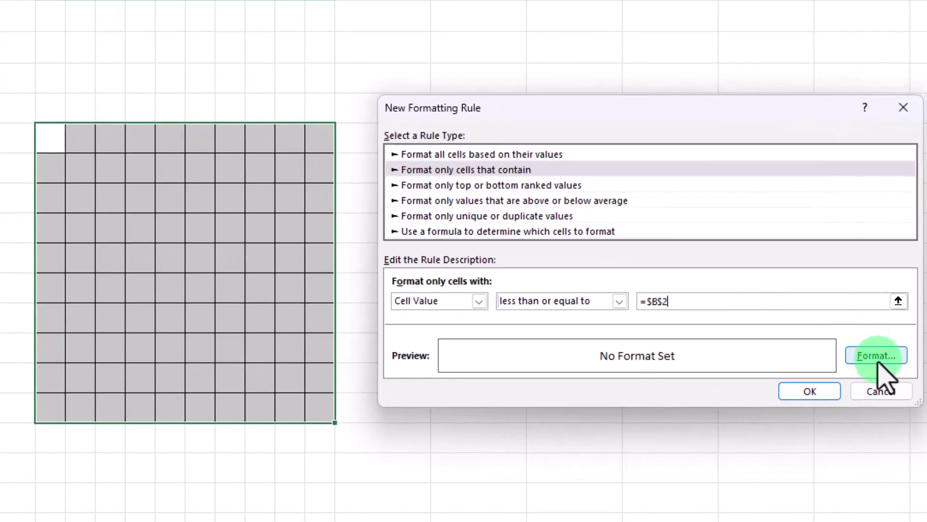
# Give the rule a dark green fill and apply it, shading 42 grid squares
pyautogui.click(877, 356)
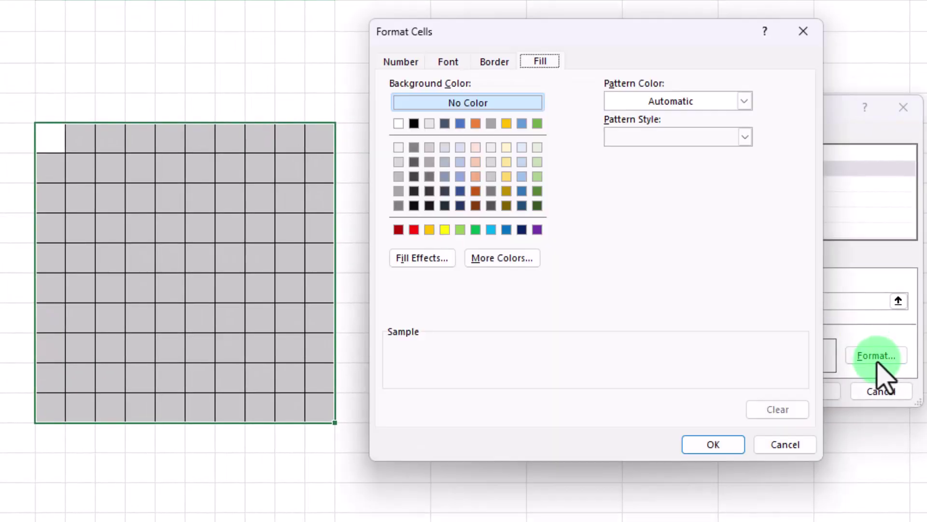
pyautogui.click(537, 190)
pyautogui.click(713, 446)
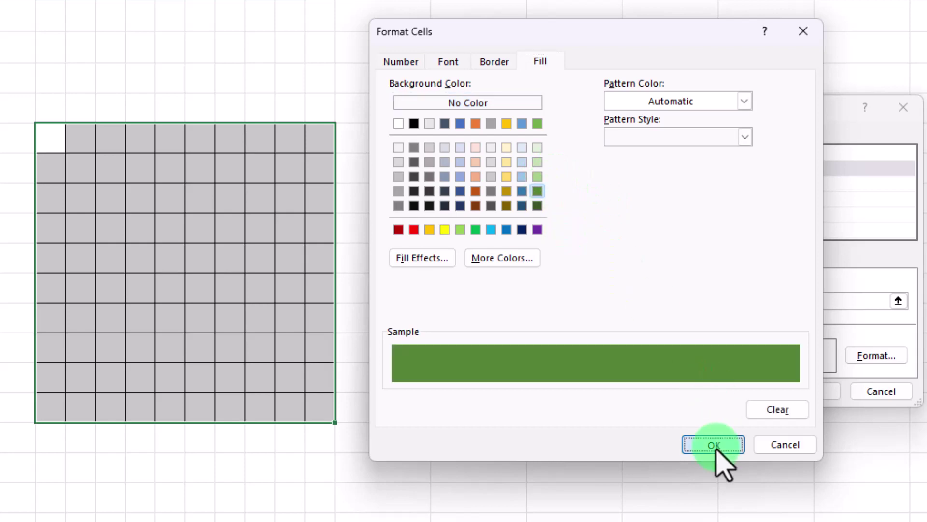
pyautogui.click(784, 387)
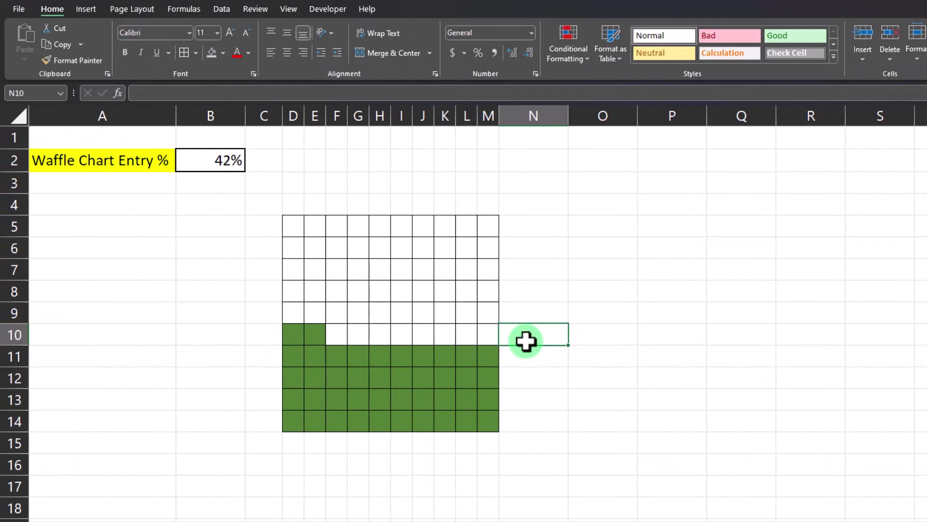
# Change B2 to 60%, then to 15%, leaving 15 squares green
pyautogui.click(205, 162)
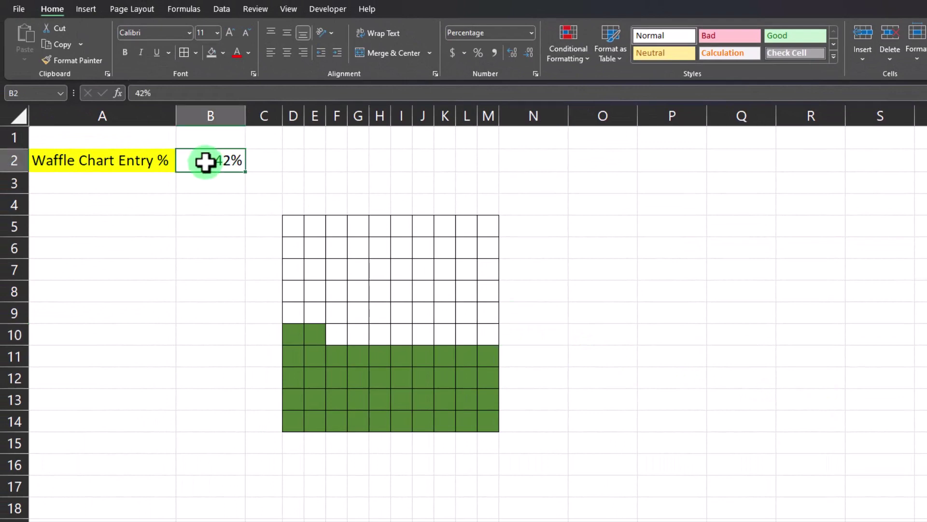
pyautogui.write('60')
pyautogui.press('Return')
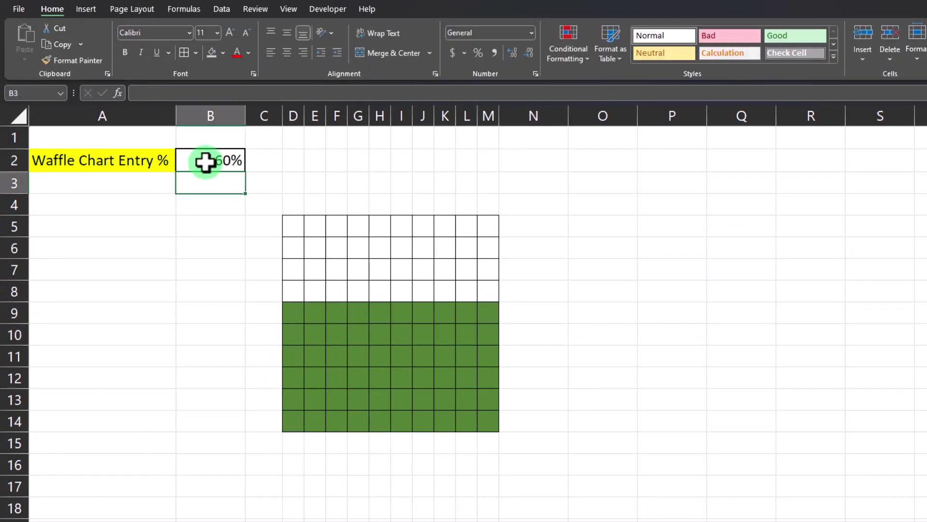
pyautogui.click(206, 162)
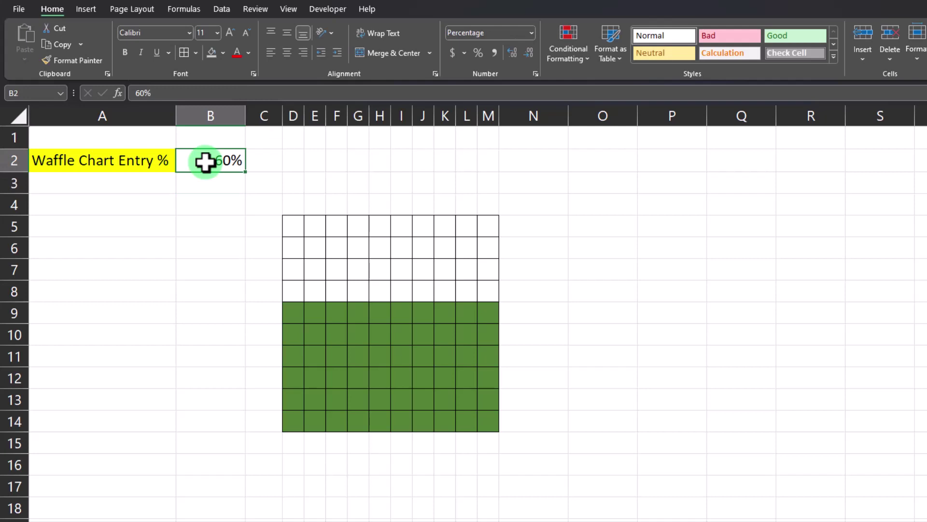
pyautogui.write('15')
pyautogui.press('Return')
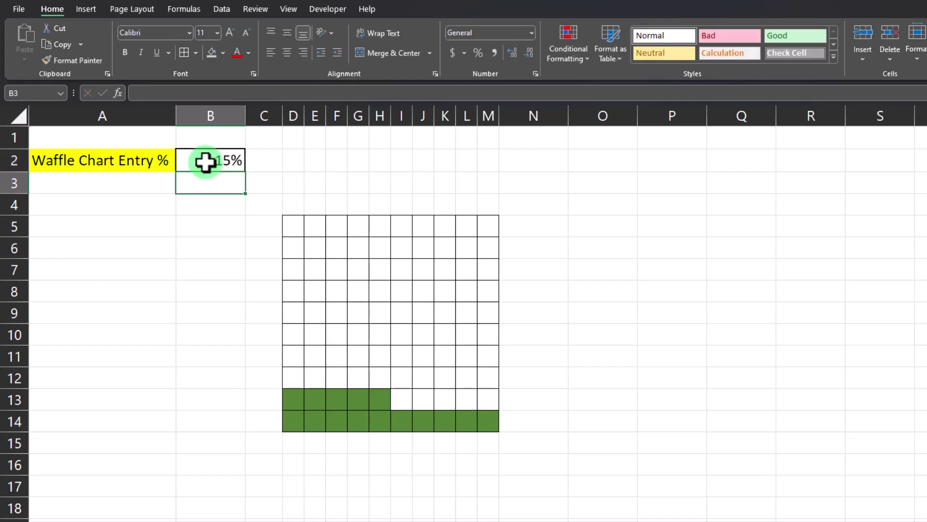